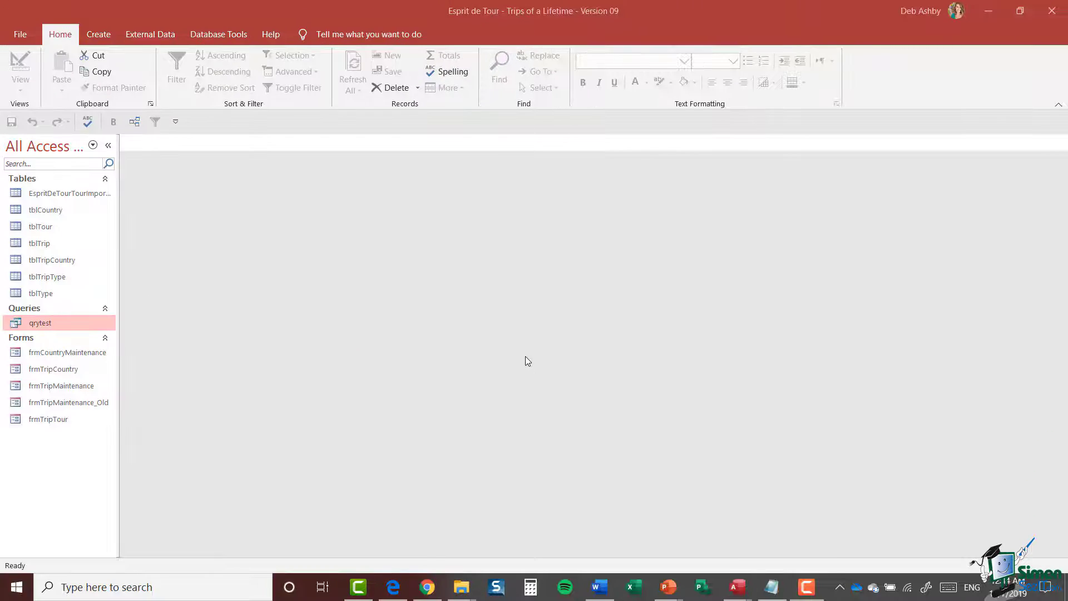
- In qrytest's design view, delete the >10 criterion under DurationDays and "Moderate" under ActivityLevel
right_click(52, 327)
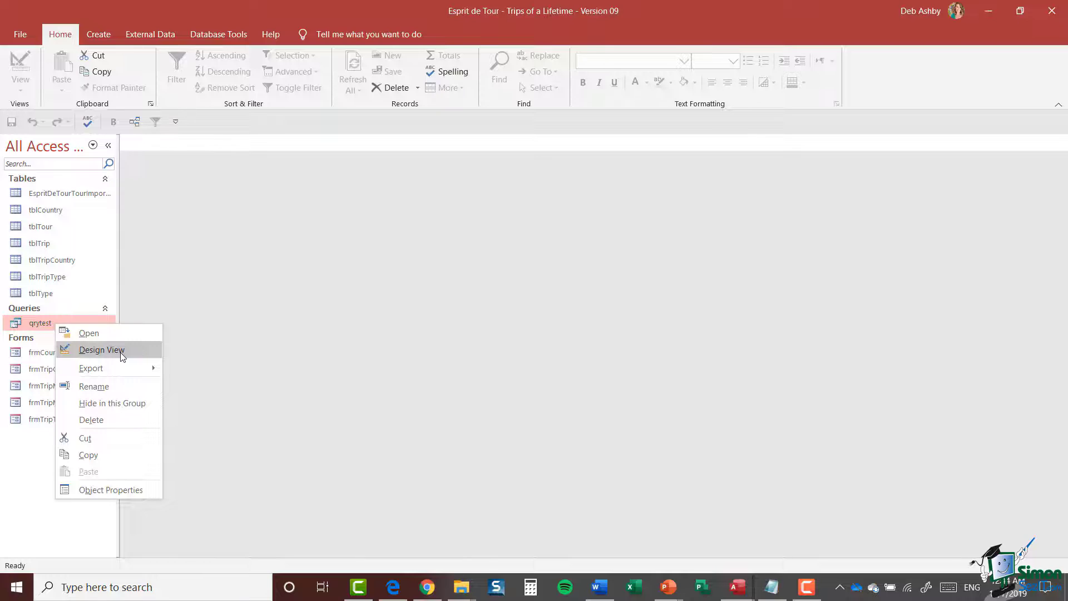
left_click(121, 350)
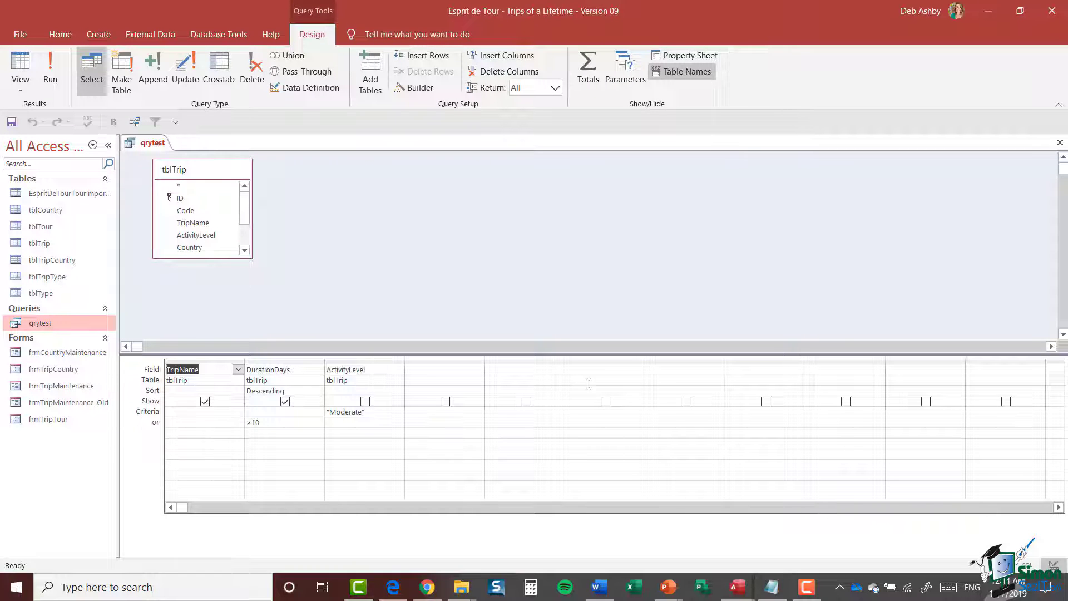
left_click_drag(284, 422, 232, 423)
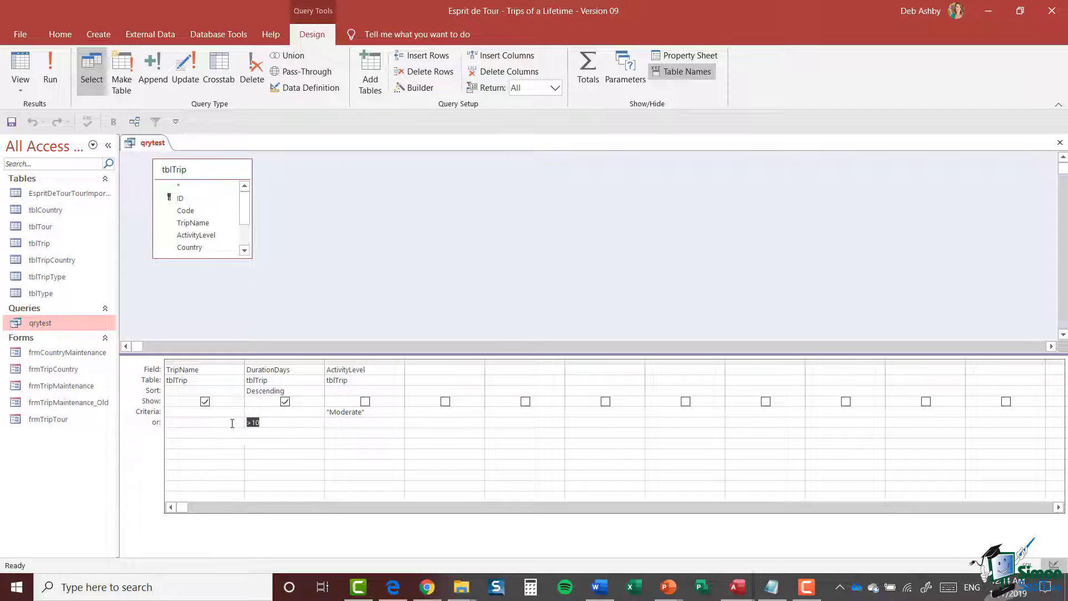
key("Delete")
left_click_drag(380, 414, 326, 413)
key("Delete")
- Clear the Descending sort from the DurationDays column
left_click(289, 393)
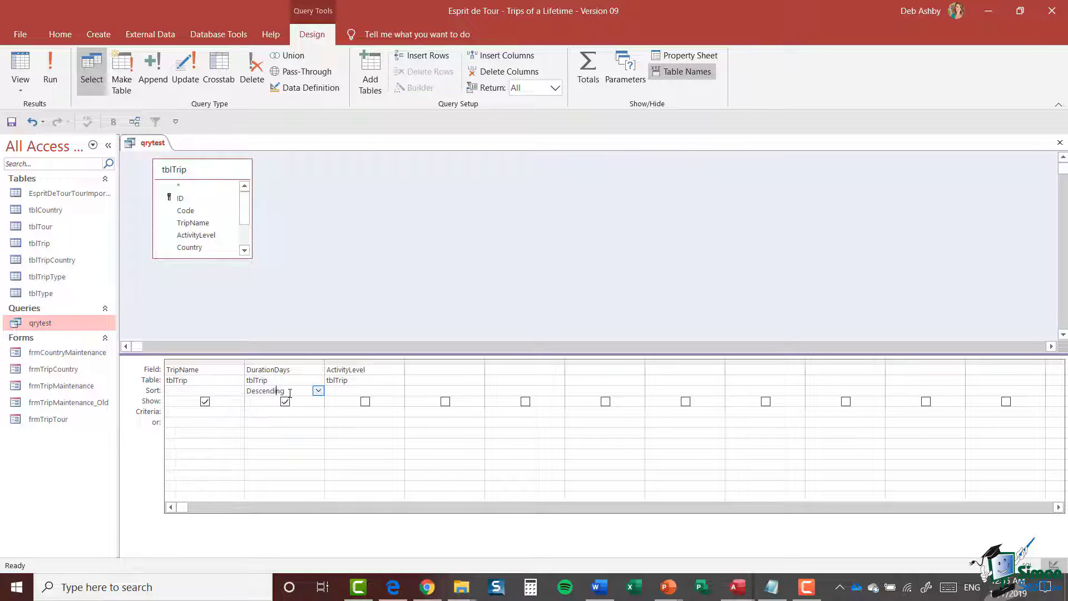
left_click_drag(301, 393, 244, 390)
key("Delete")
- Add tblTripCountry from Show Table so it joins one-to-many to tblTrip
right_click(365, 207)
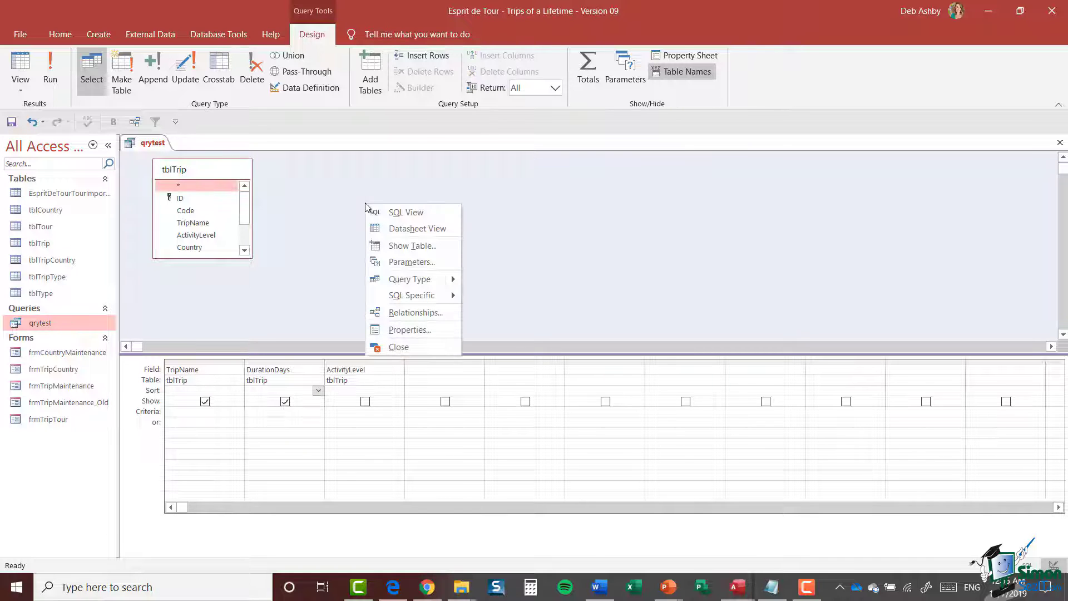
left_click(440, 246)
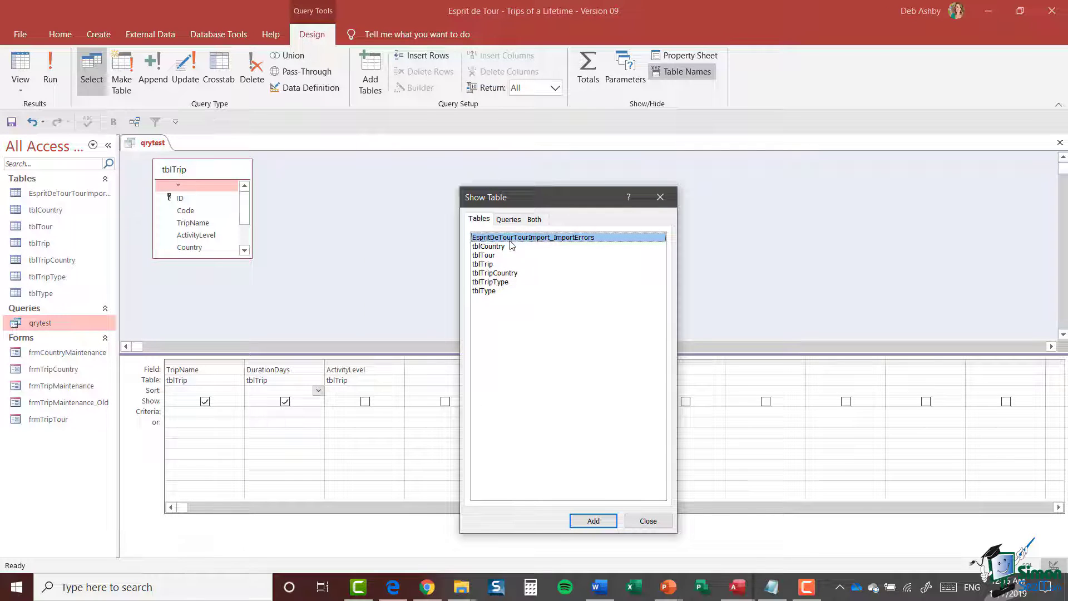
left_click(498, 274)
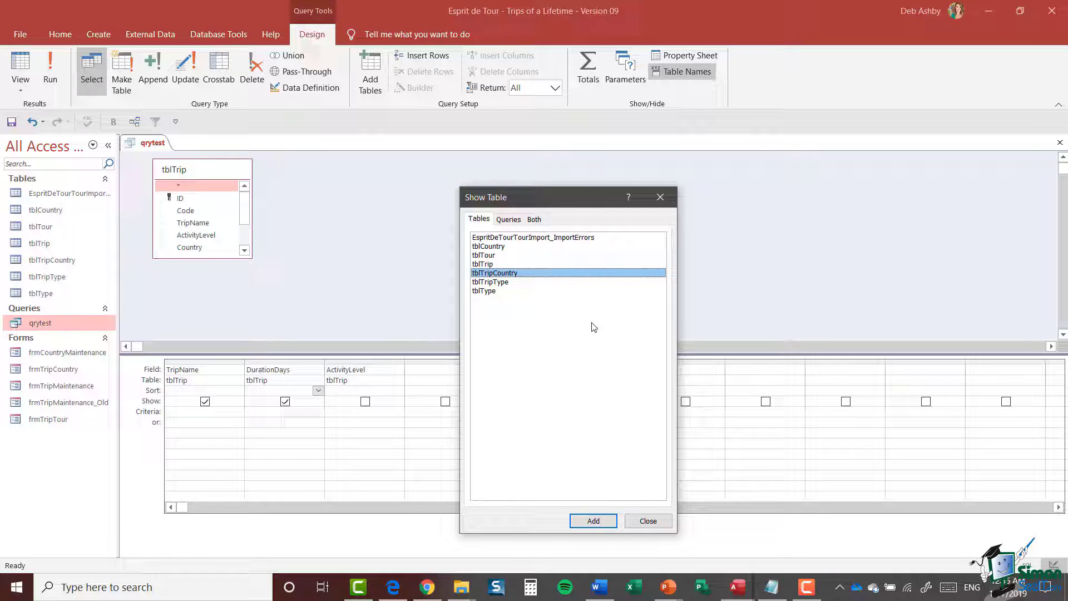
left_click(593, 520)
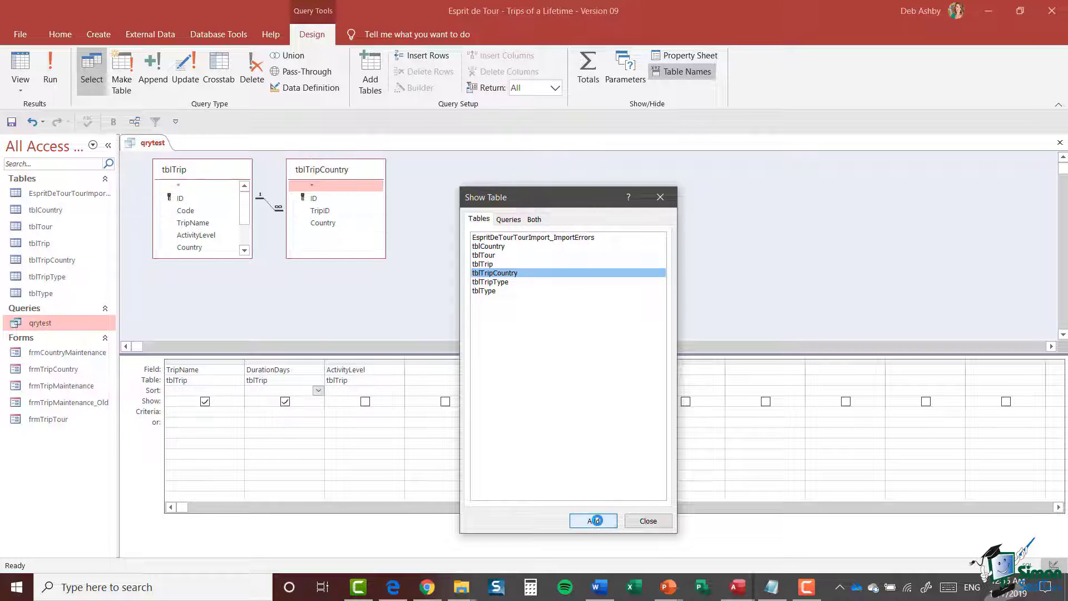
left_click(648, 521)
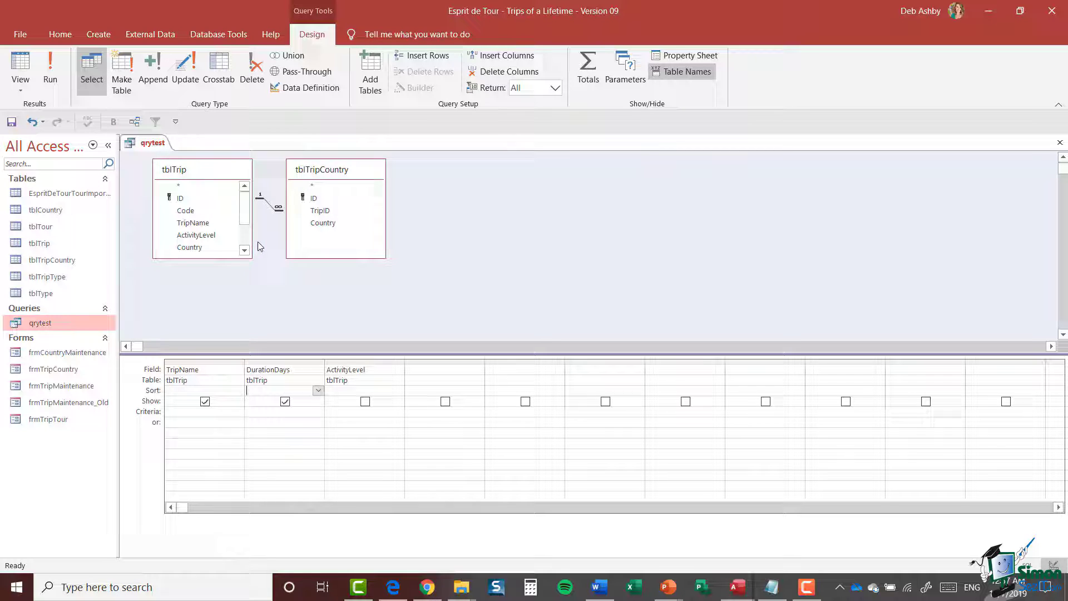
- Remove the ActivityLevel and DurationDays columns and add Country from tblTripCountry
left_click(351, 359)
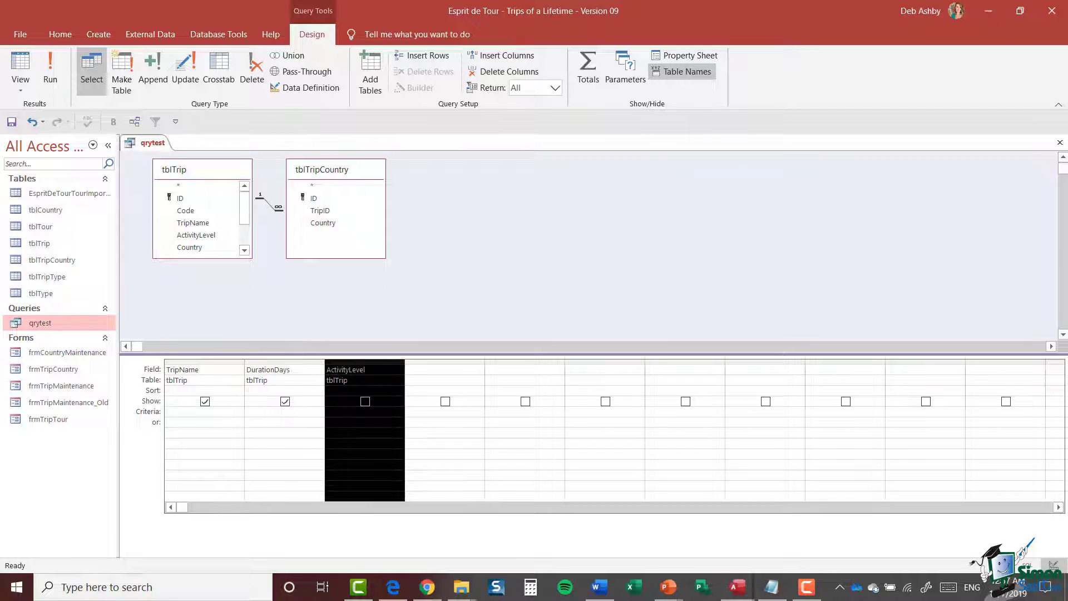
key("Delete")
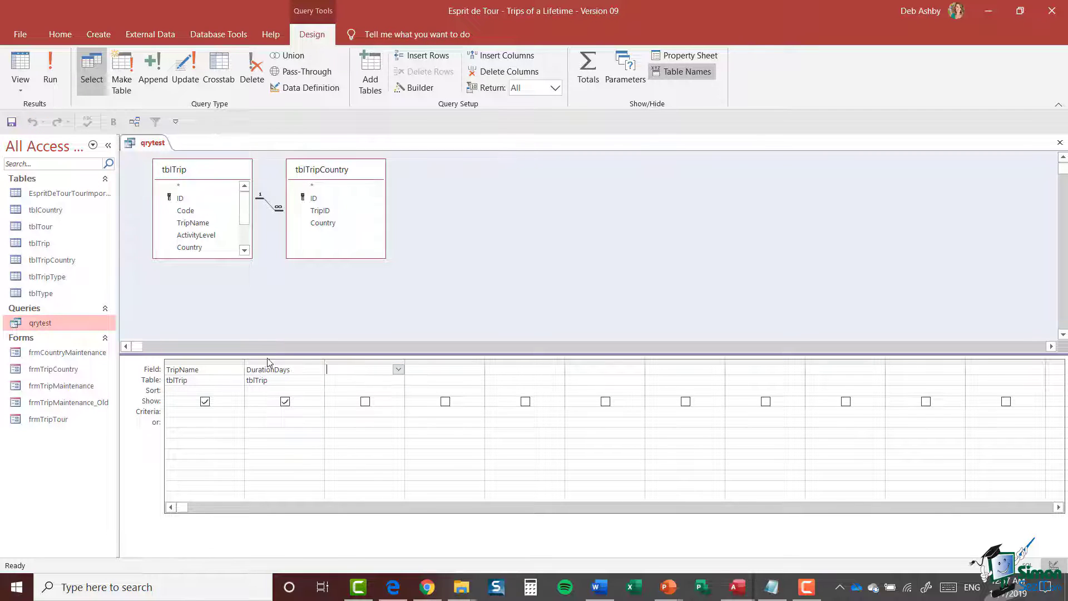
left_click(272, 361)
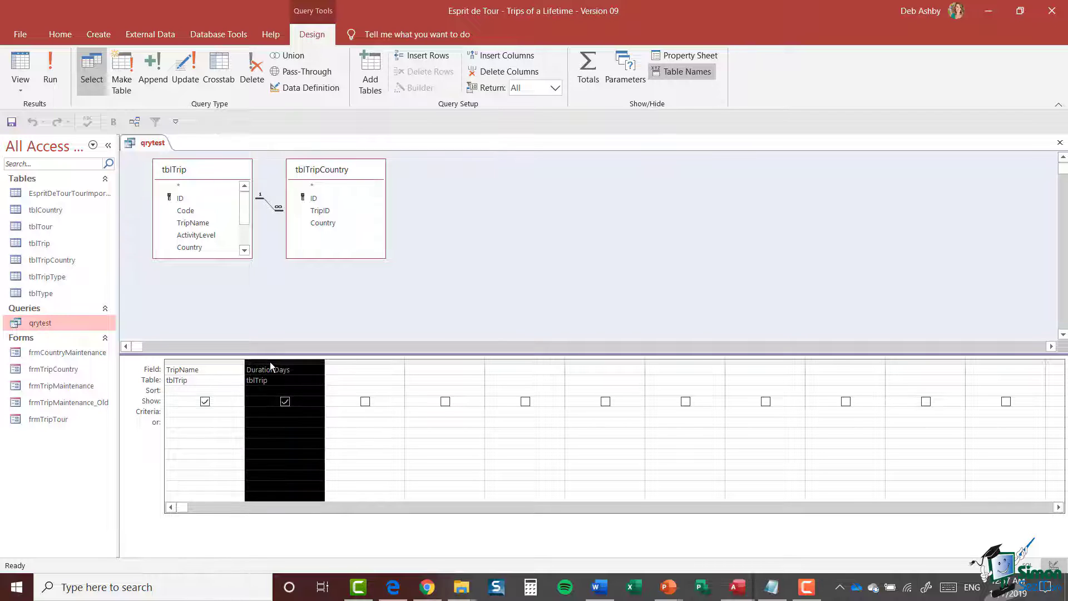
key("Delete")
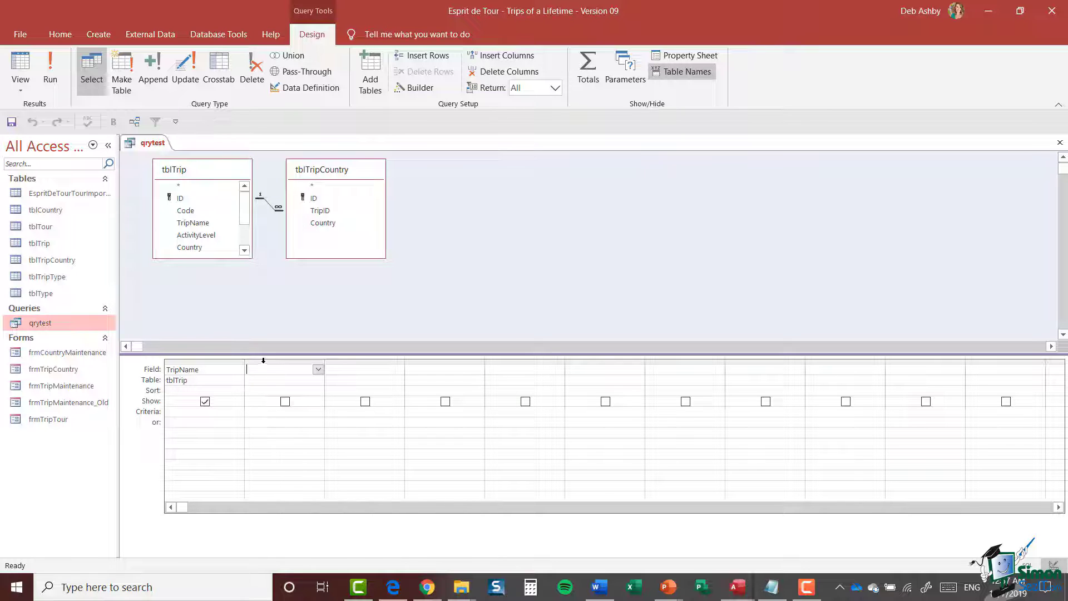
double_click(324, 223)
- Run qrytest to display its 14 TripName and Country records
left_click(51, 79)
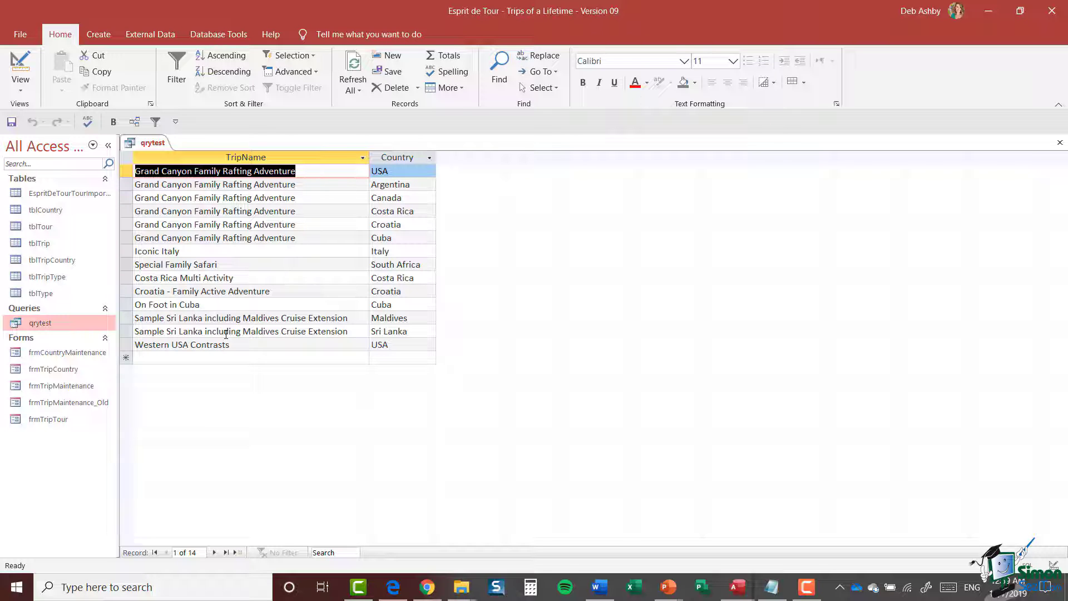
- Switch qrytest to SQL view and highlight the INNER JOIN and ON keywords
left_click(20, 84)
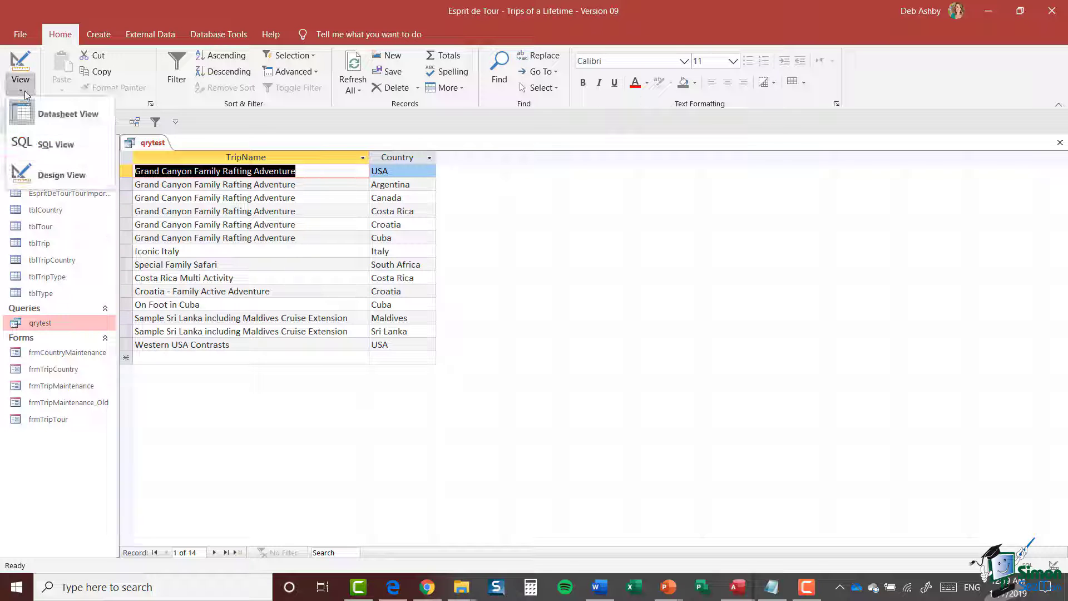
left_click(77, 153)
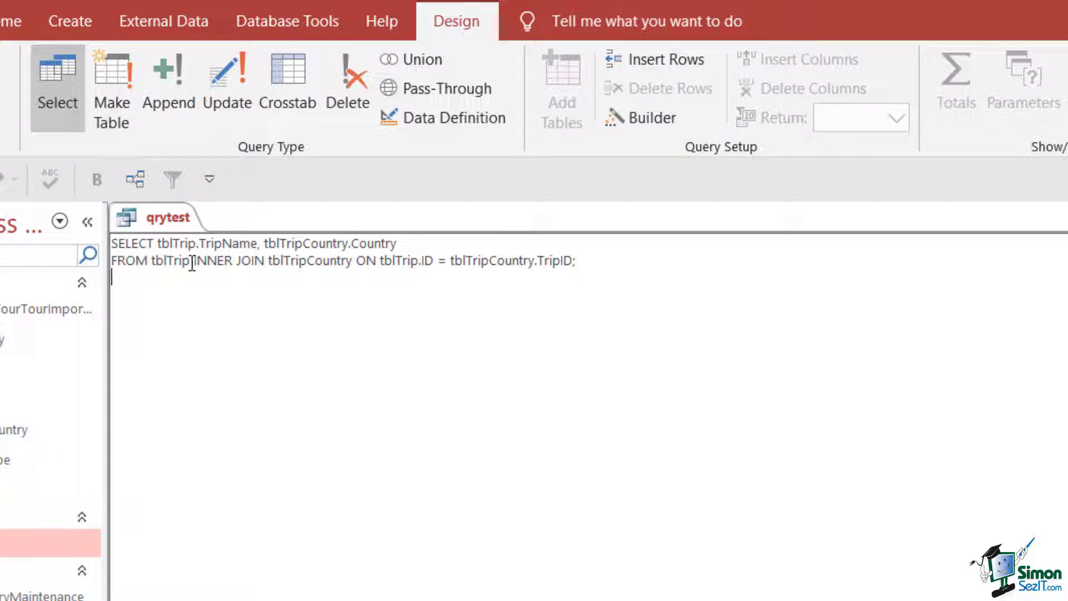
left_click_drag(195, 262, 265, 261)
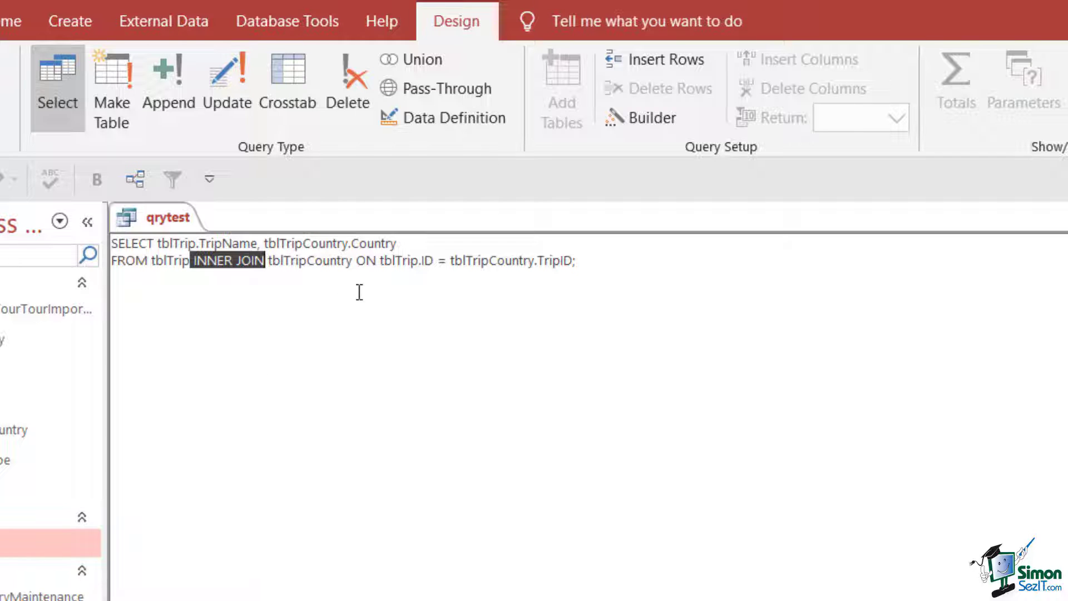
left_click_drag(358, 260, 377, 260)
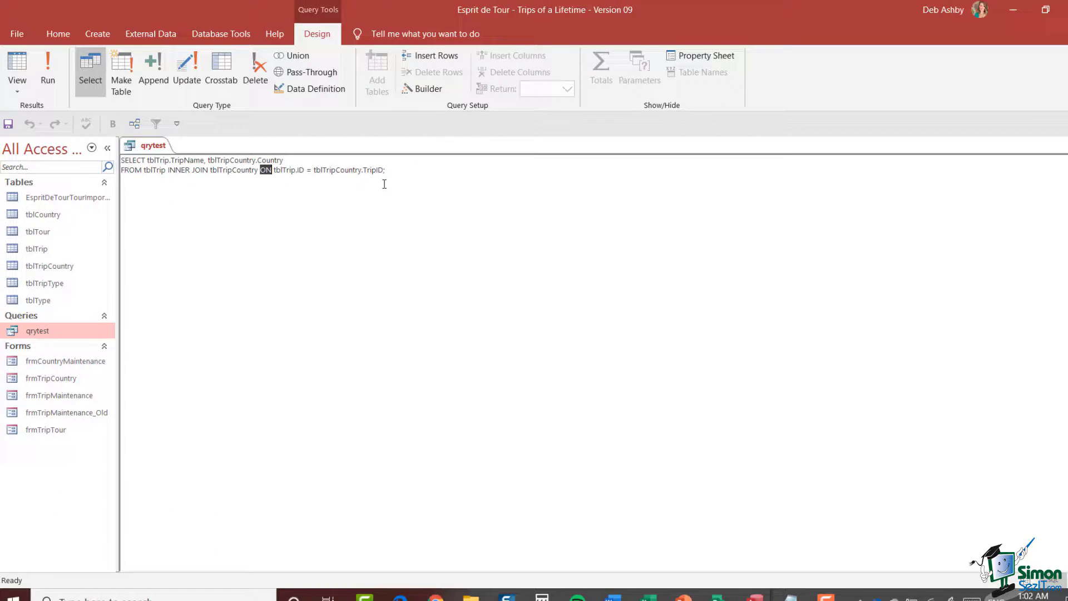
- Open tblTripCountry's records, then return qrytest to design view
double_click(69, 265)
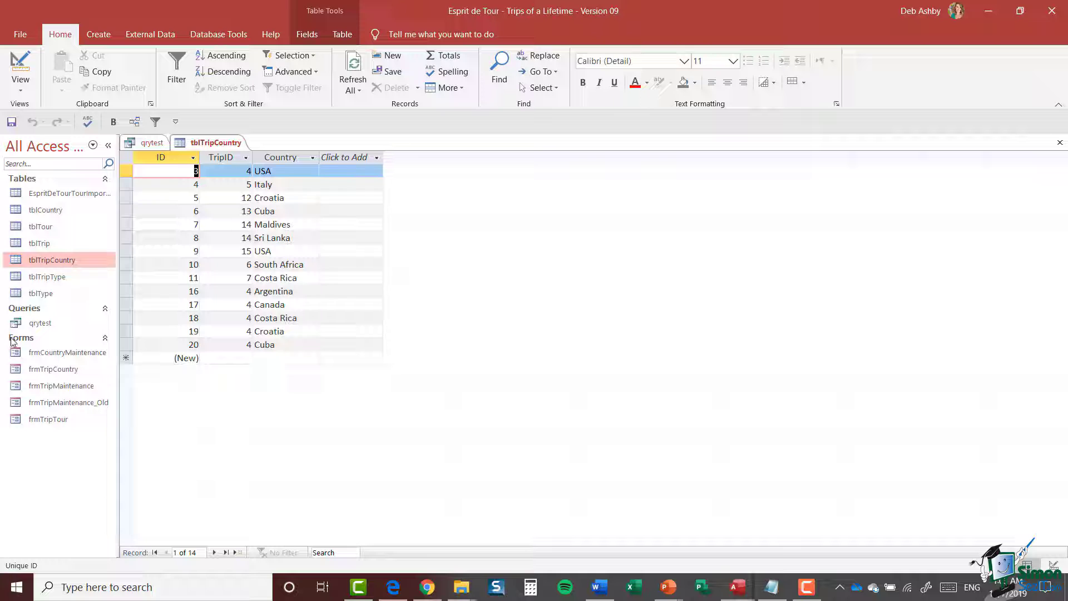
left_click(37, 324)
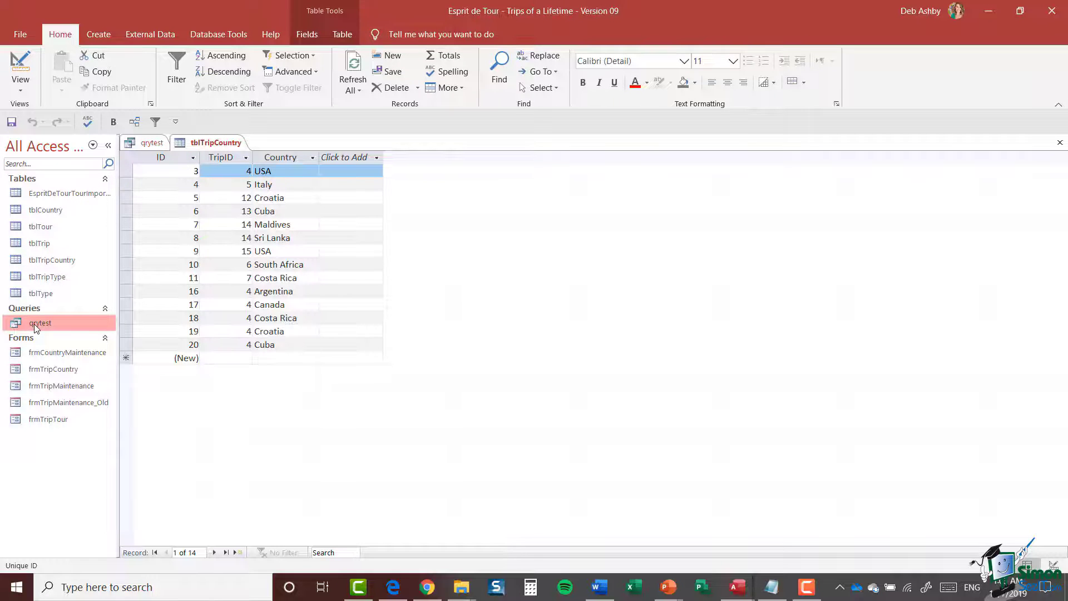
double_click(34, 324)
left_click(21, 84)
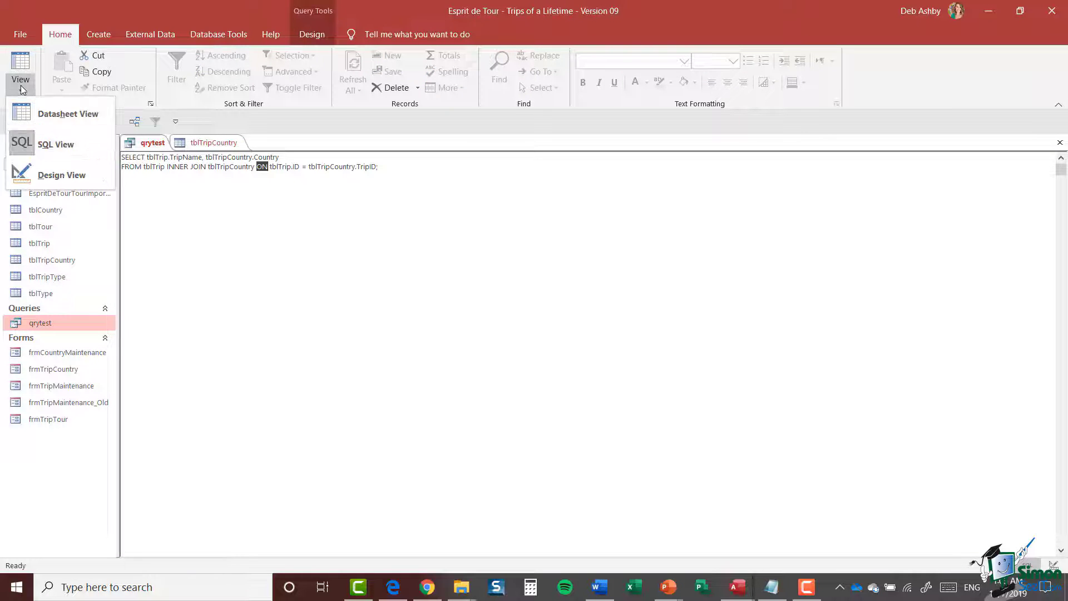
left_click(63, 176)
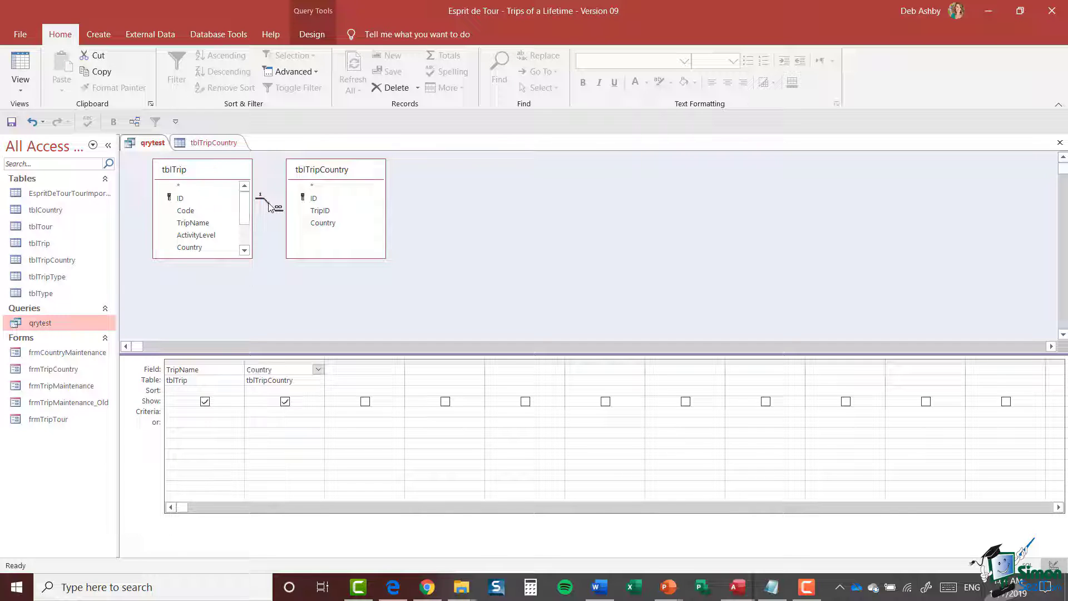
- Set Join Properties option 2 so all tblTrip records are included regardless of matching countries
double_click(272, 206)
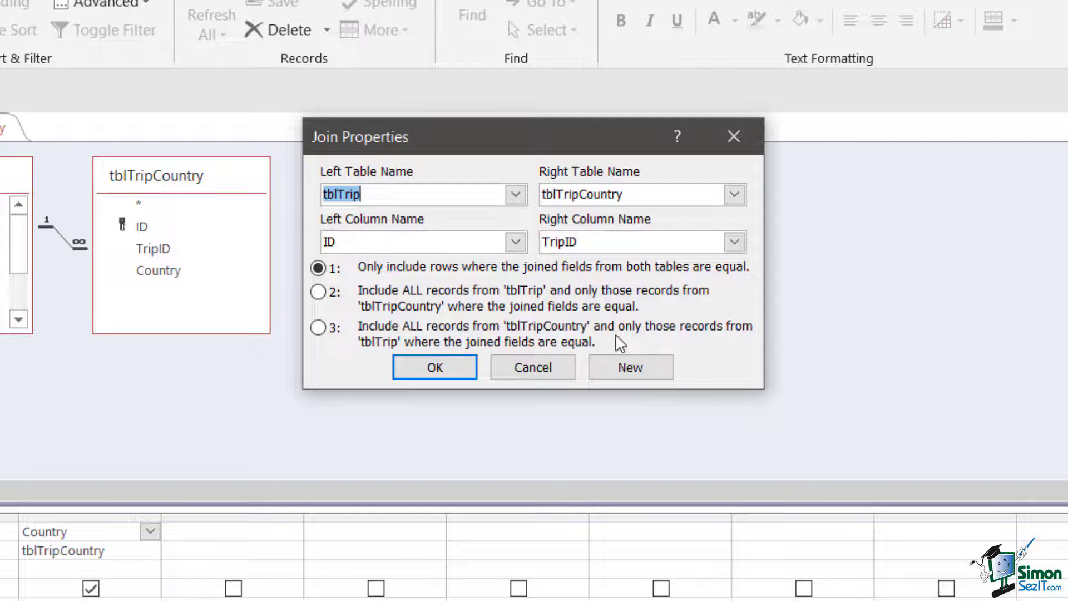
left_click(318, 292)
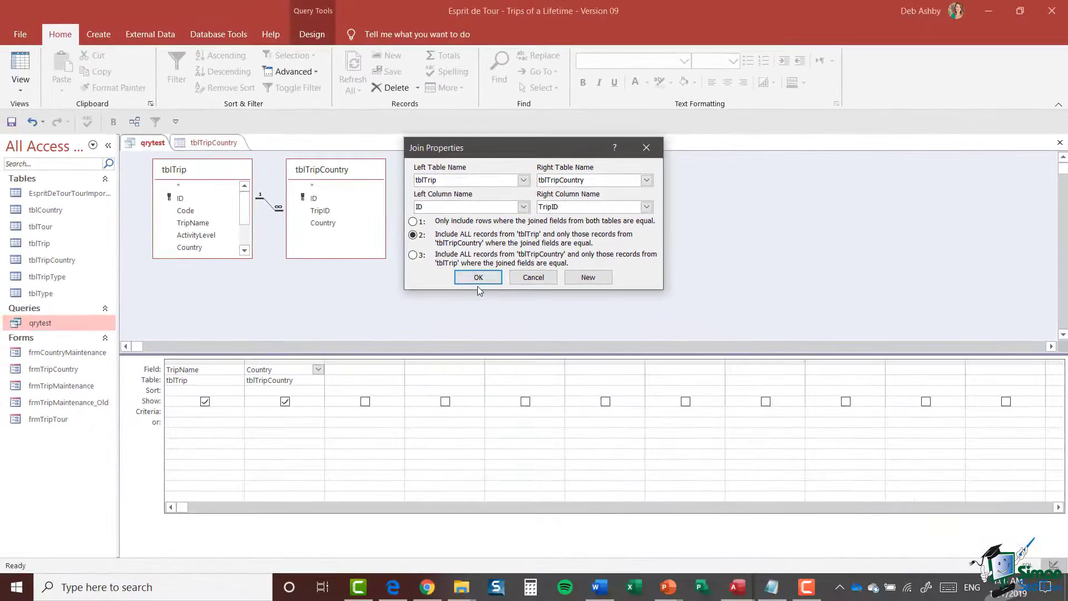
left_click(479, 279)
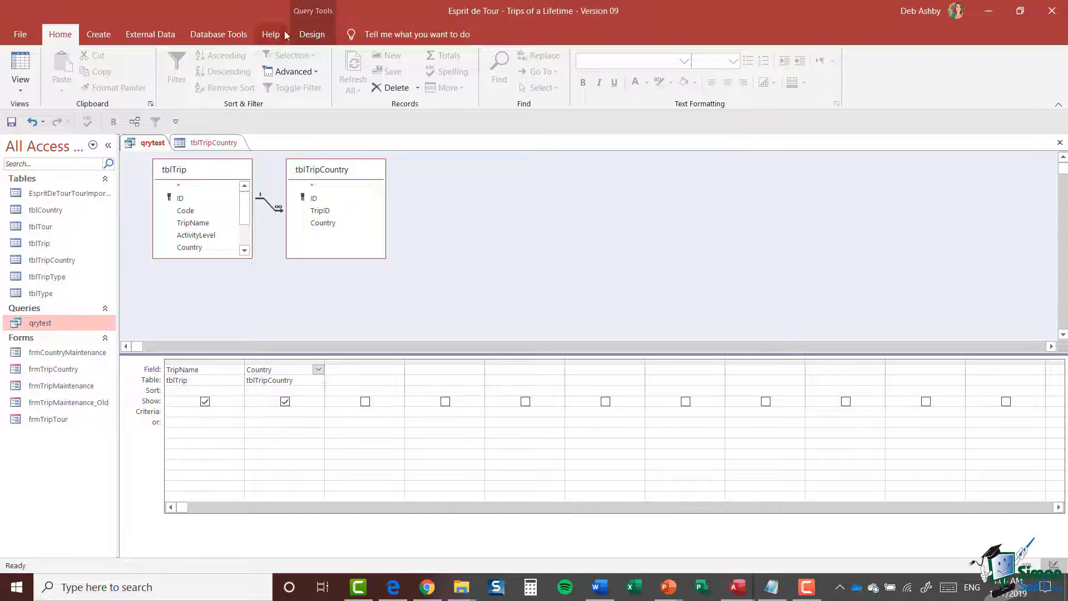
left_click(311, 34)
- Run qrytest to show 18 records, then view its SQL with the LEFT JOIN
left_click(50, 77)
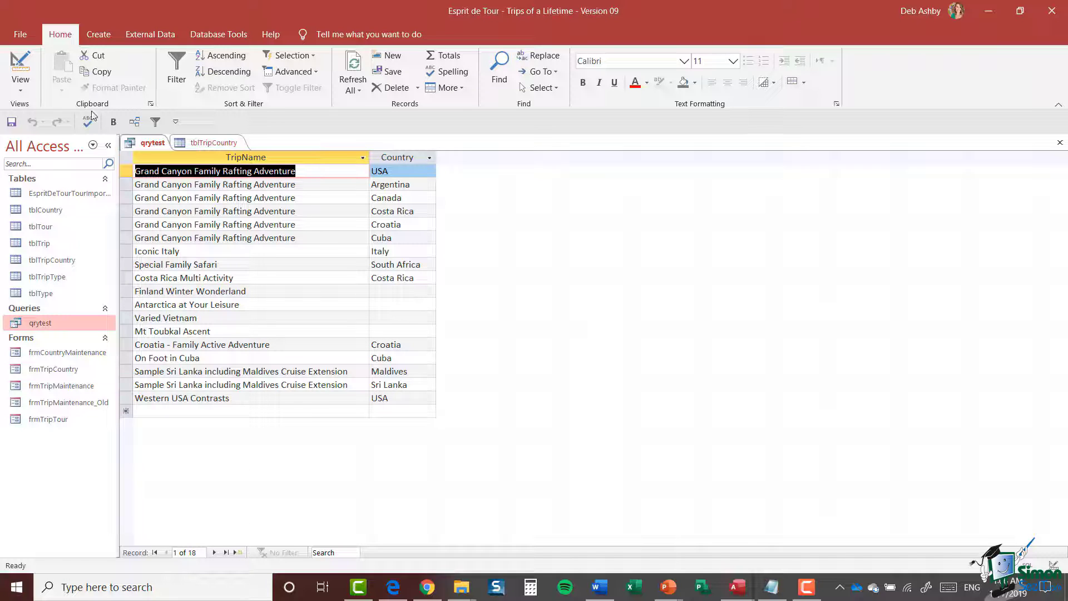
left_click(23, 86)
left_click(55, 142)
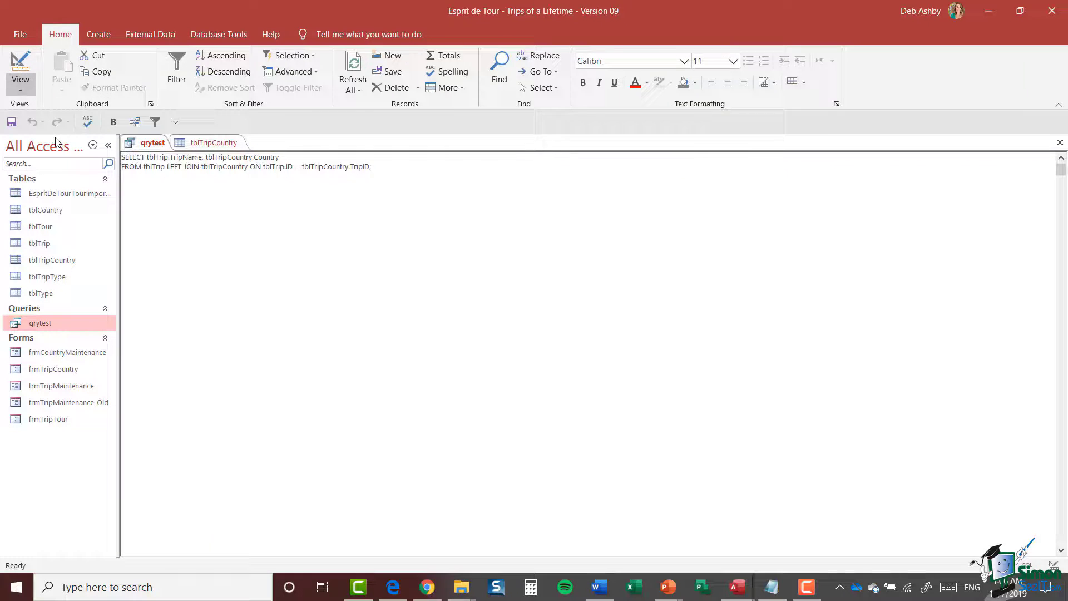
- Highlight the LEFT JOIN keywords in the SQL, then bring up the View dropdown
left_click(189, 187)
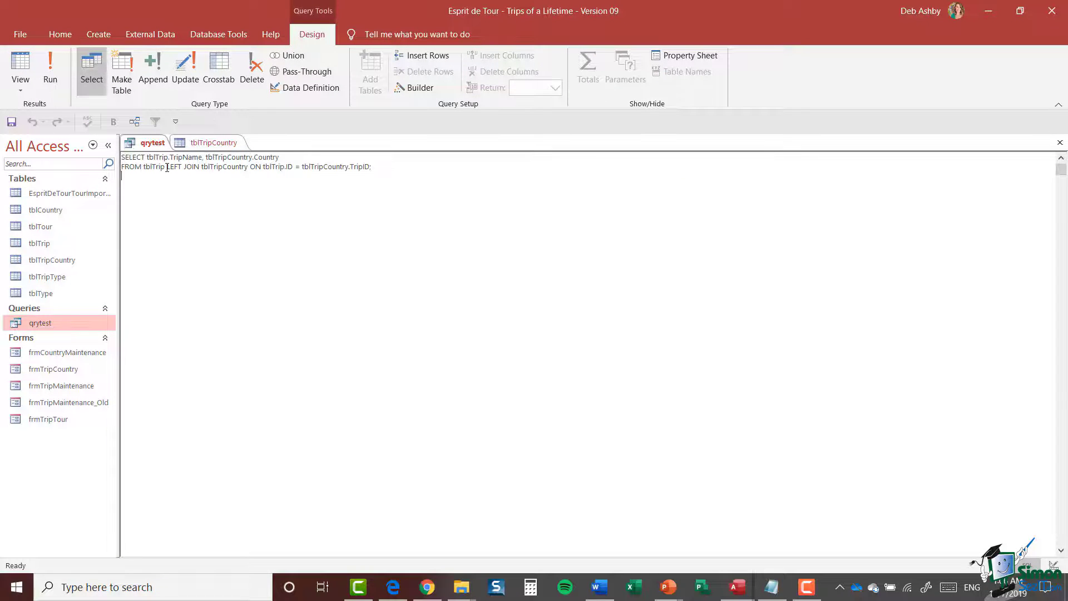
left_click_drag(168, 167, 200, 166)
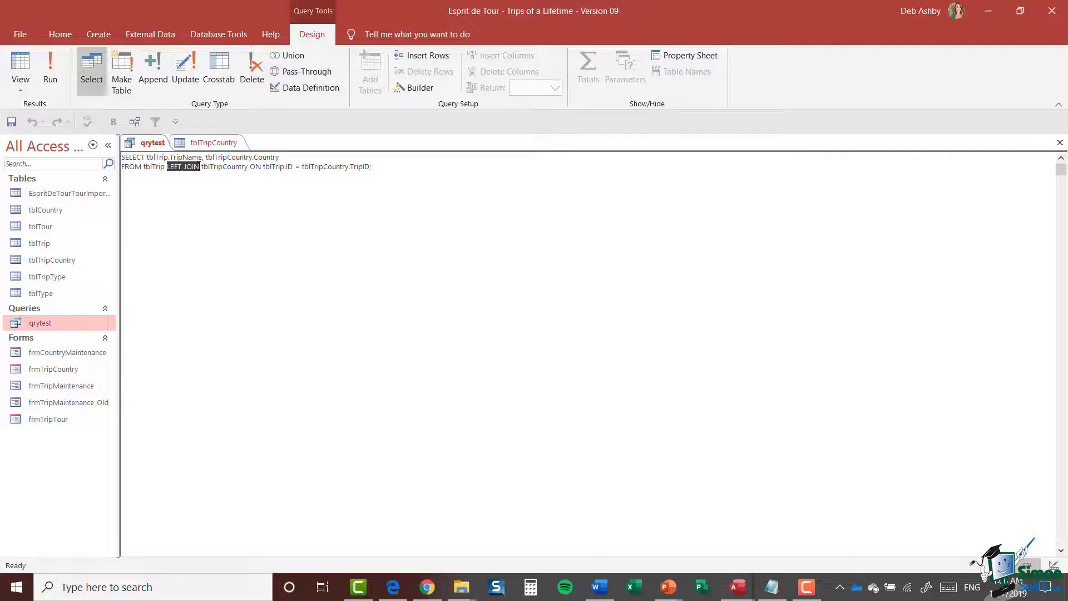
left_click(228, 222)
left_click(20, 87)
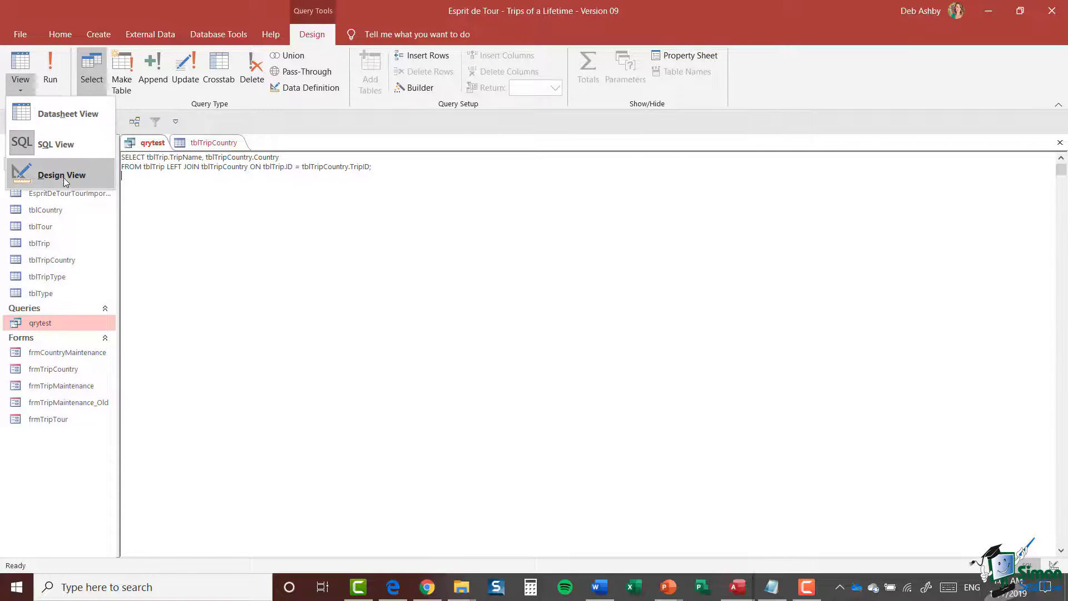
- Back in design view, add tblCountry to qrytest from Show Table
left_click(65, 177)
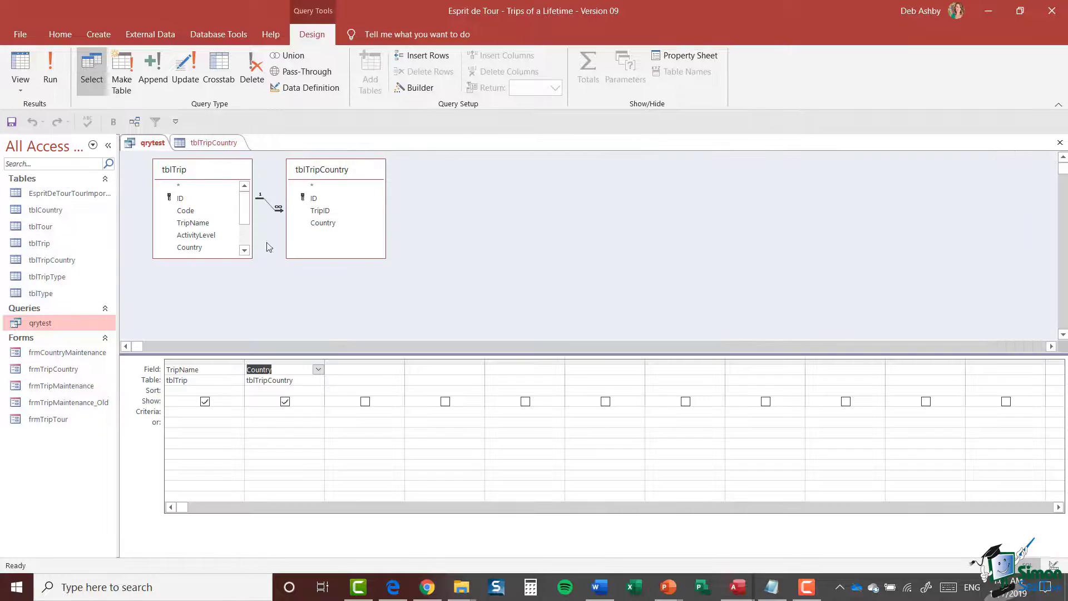
right_click(490, 203)
left_click(543, 242)
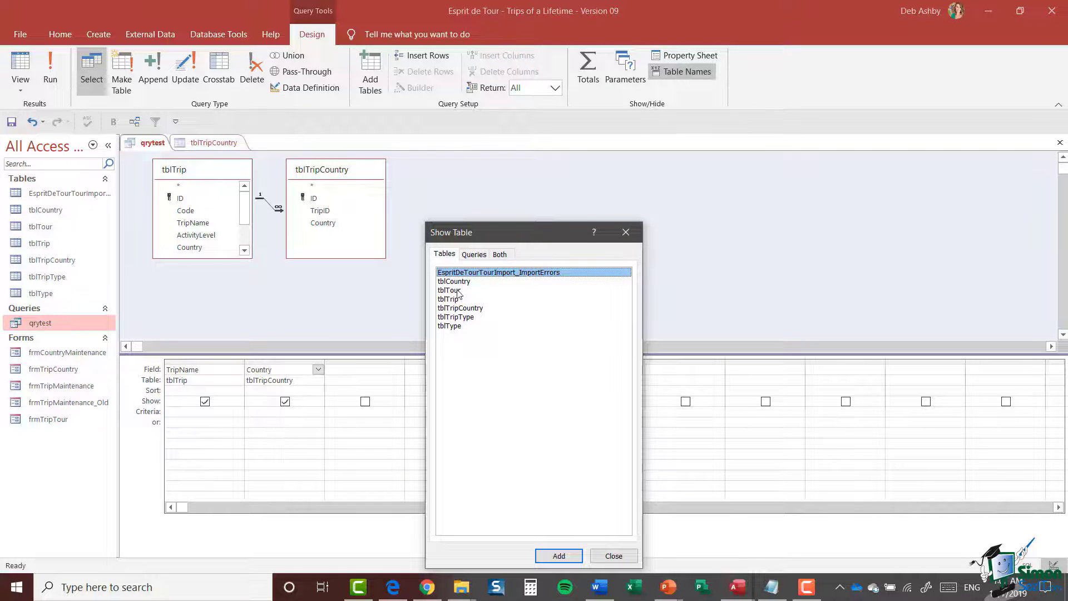
left_click(458, 282)
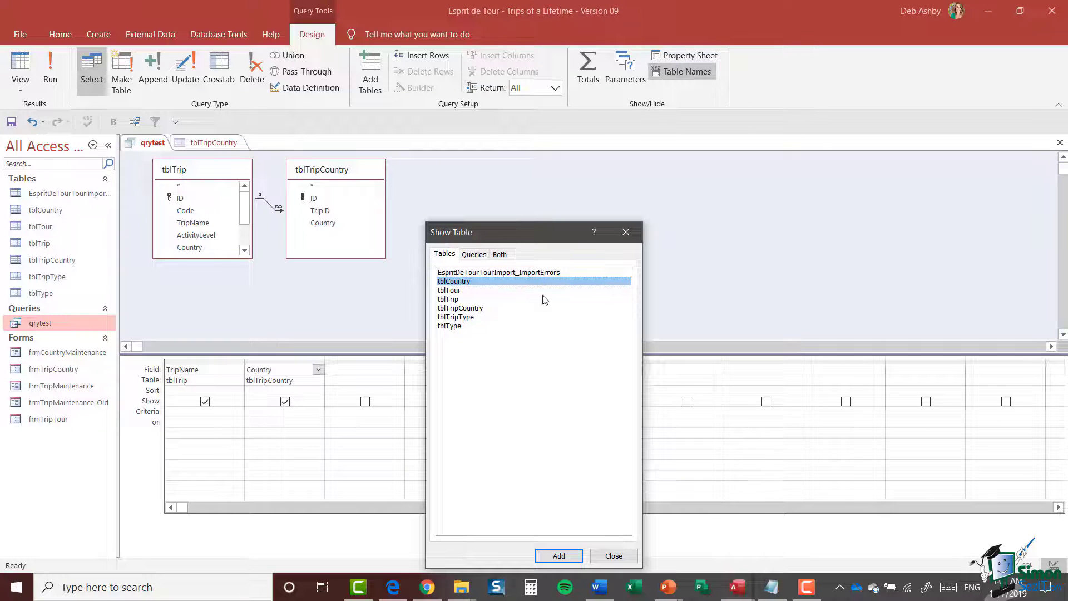
left_click(558, 556)
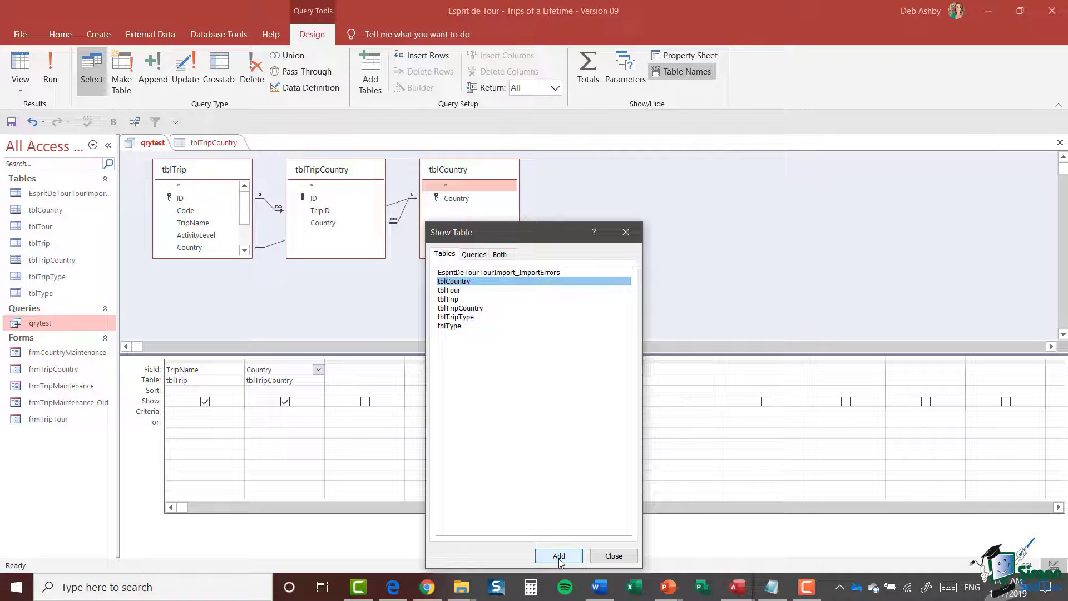
left_click(614, 556)
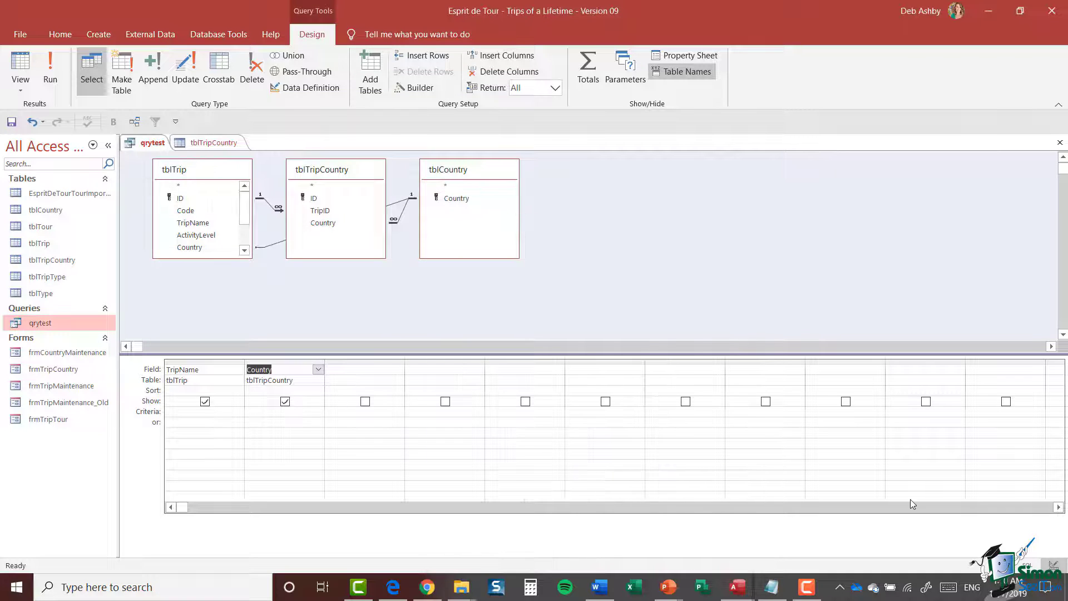
- Remove tblTripCountry from the query, leaving tblTrip linked to tblCountry
left_click(350, 171)
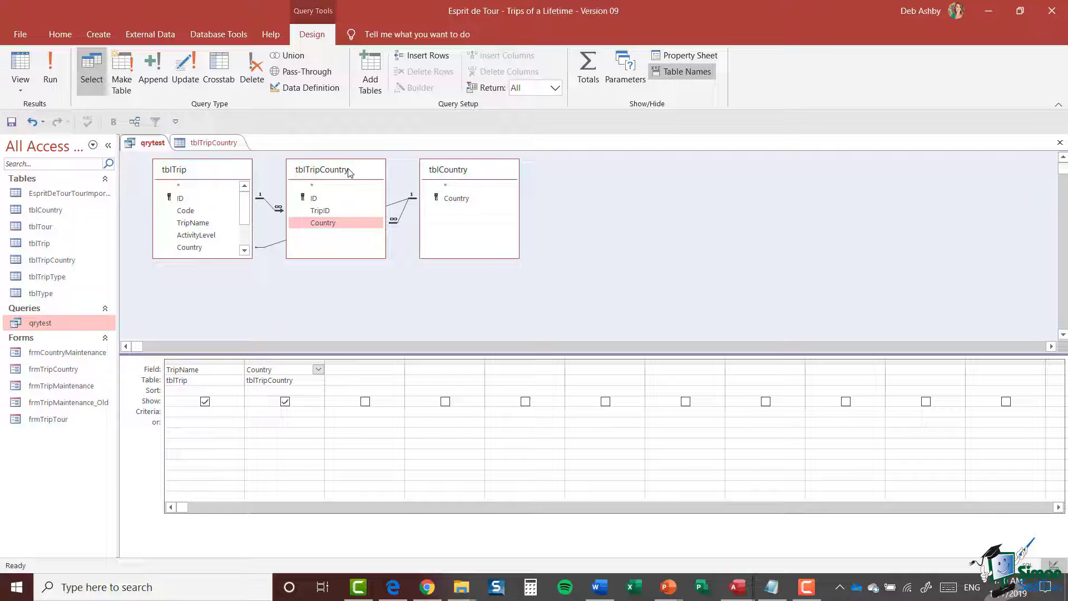
right_click(349, 171)
left_click(391, 177)
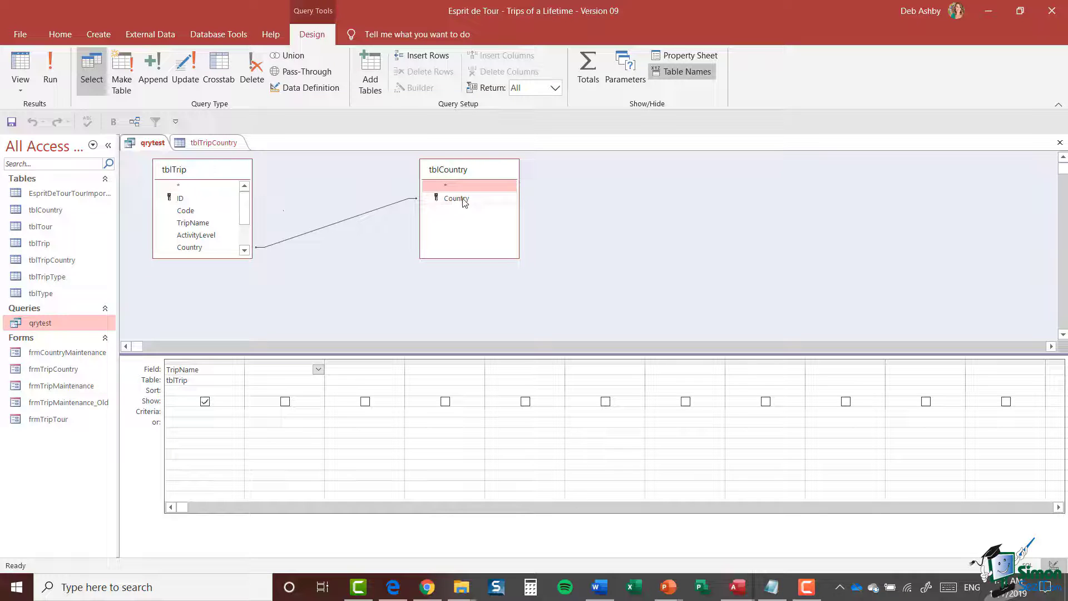
- Add tblCountry's Country to the grid and set Join Properties to option 3, all tblCountry records
left_click_drag(463, 201, 278, 375)
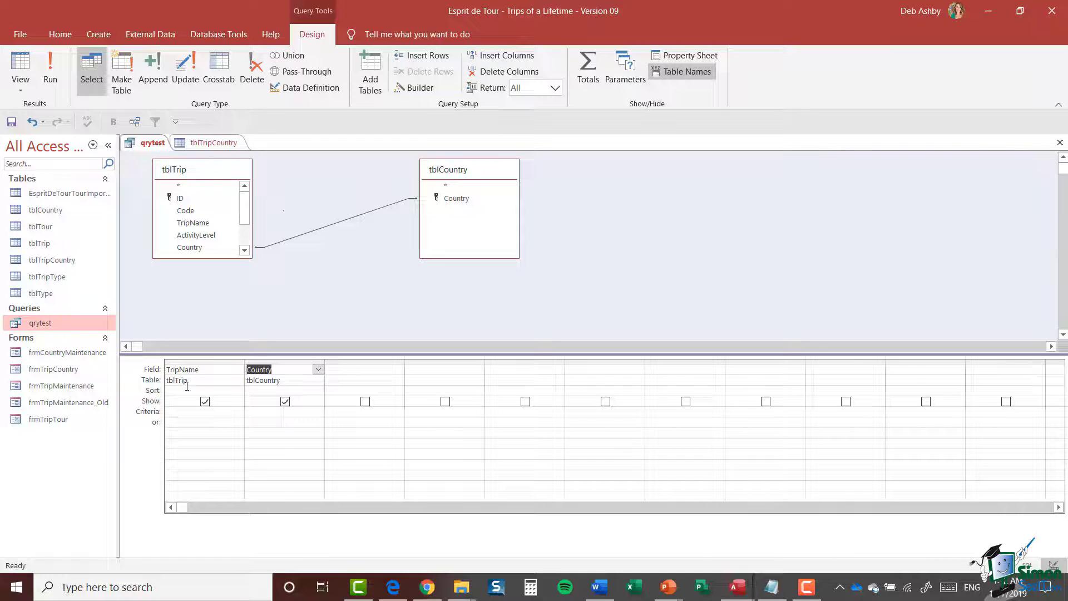
double_click(314, 231)
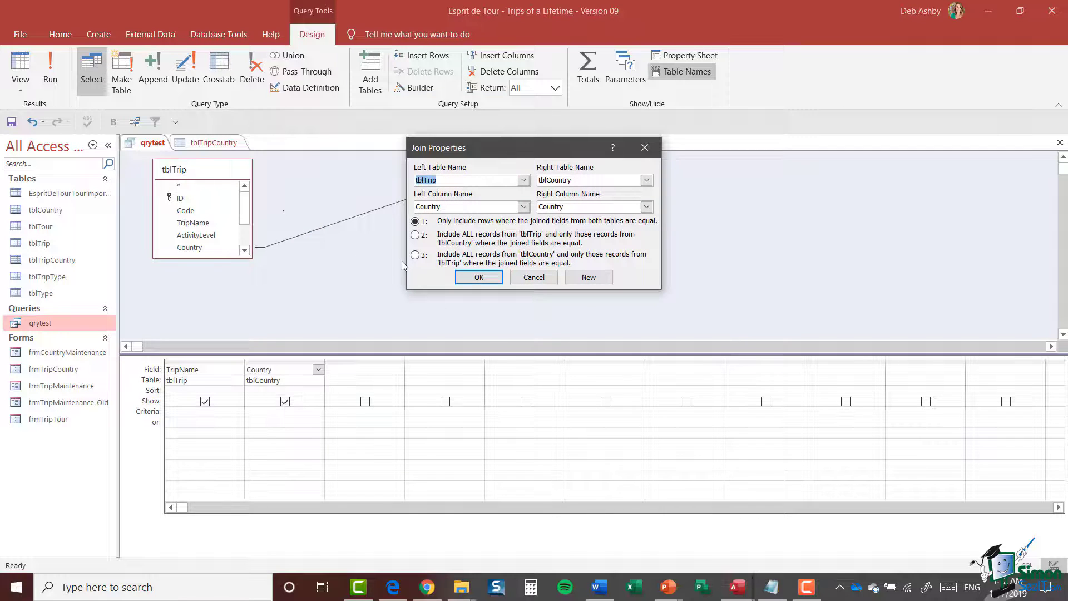
left_click(415, 255)
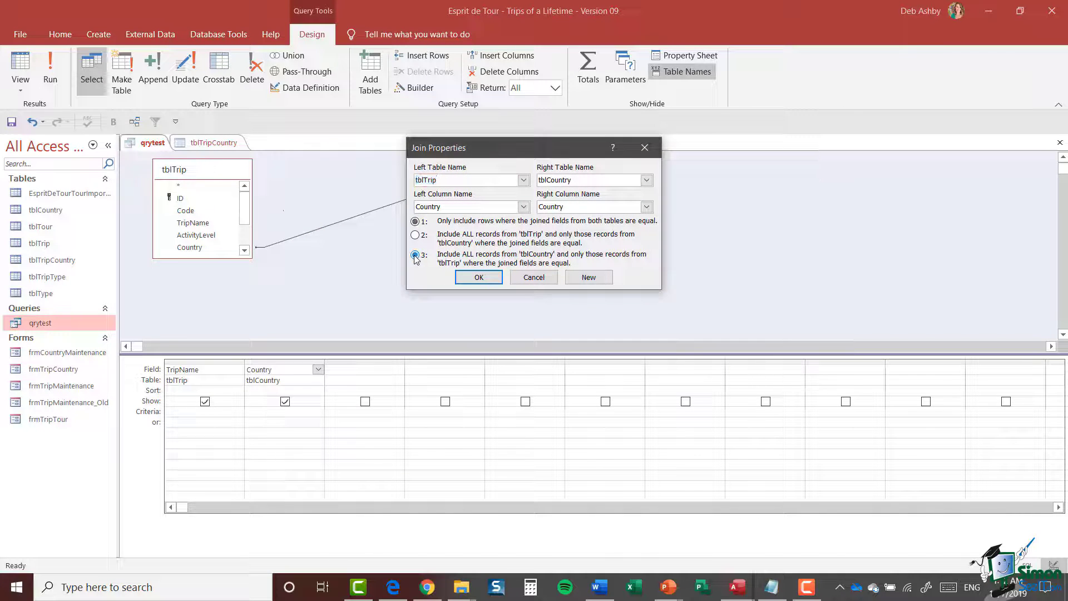
left_click(480, 280)
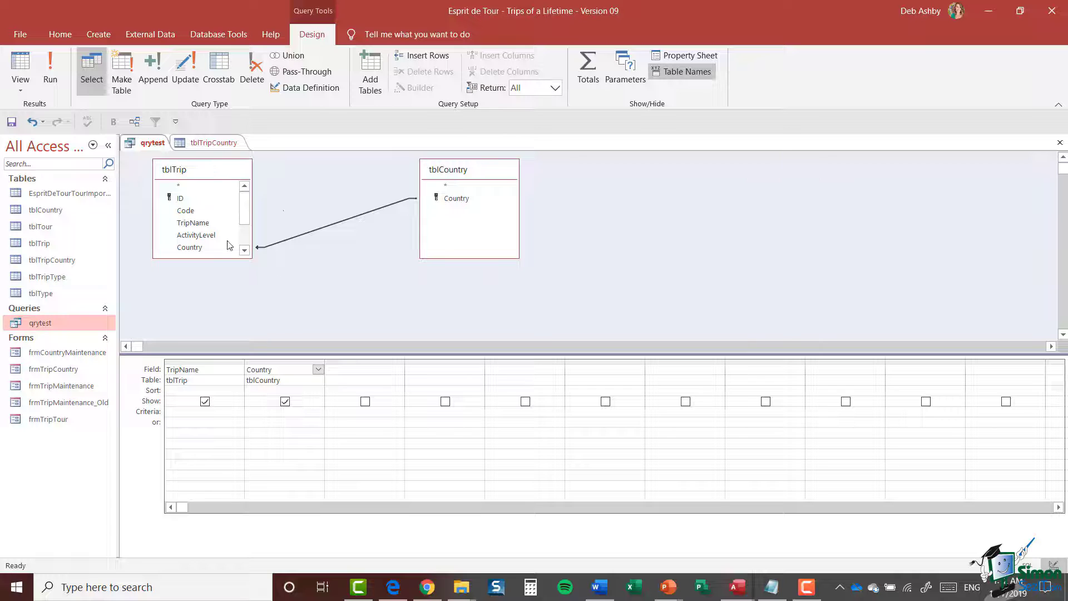
- Run qrytest to list all 17 countries, then switch toward SQL View showing the RIGHT JOIN
left_click(51, 69)
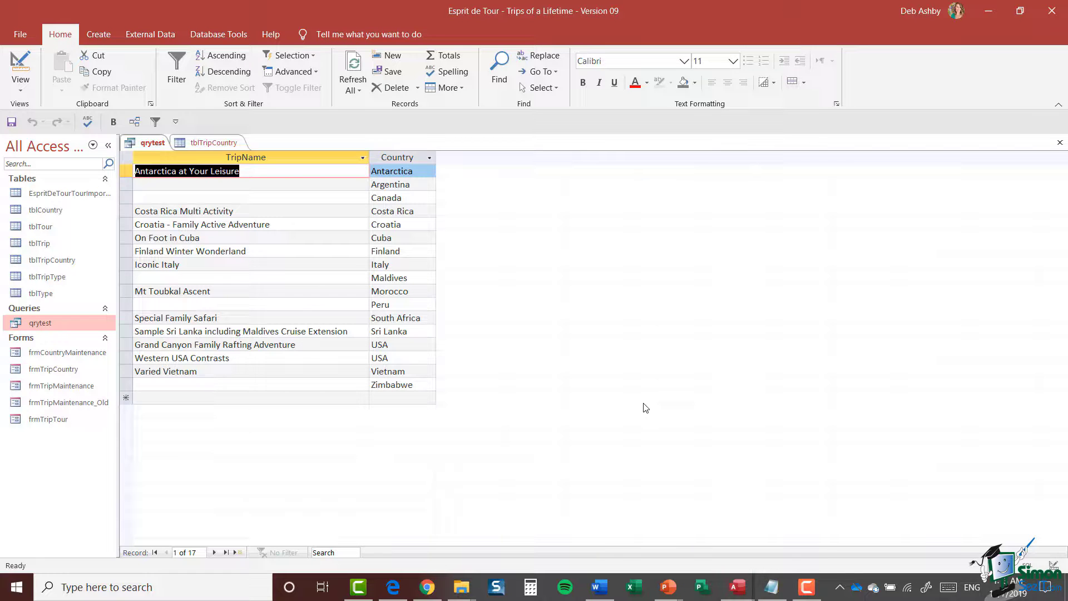
left_click(20, 87)
left_click(53, 148)
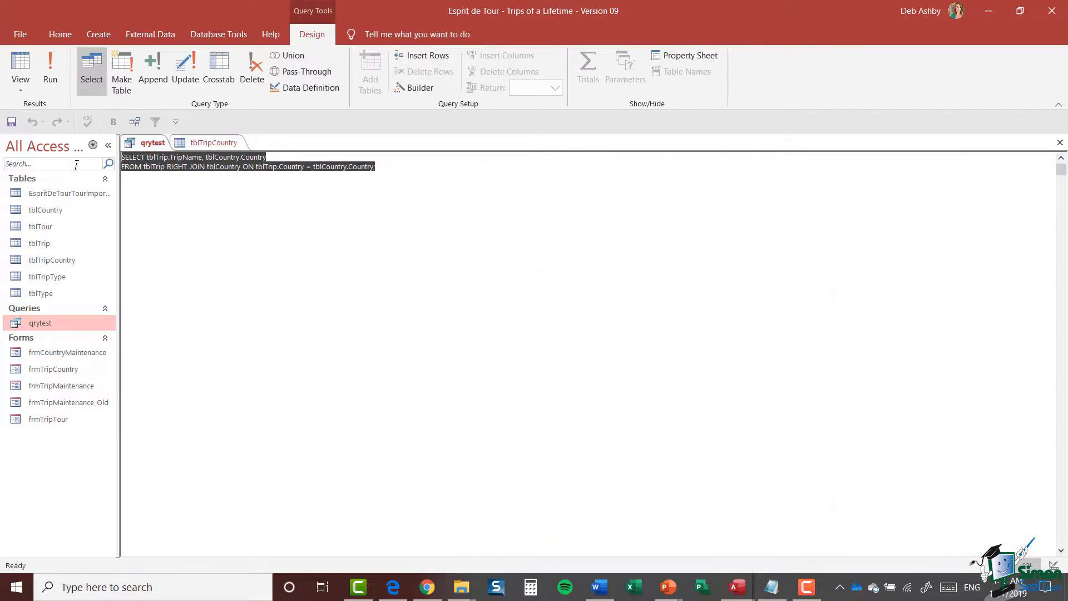
left_click_drag(166, 168, 205, 170)
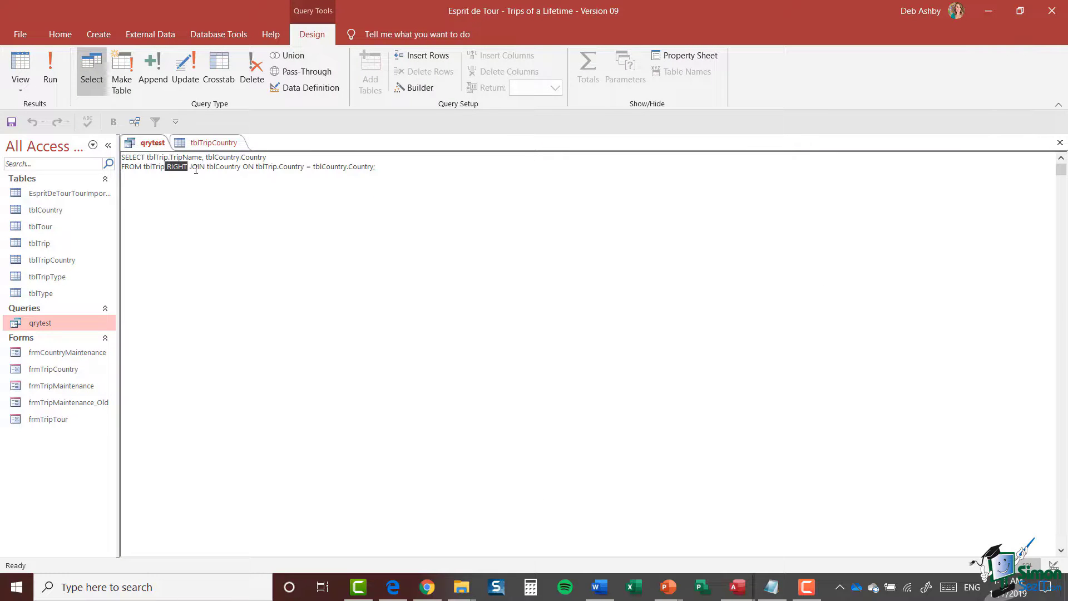
left_click(217, 225)
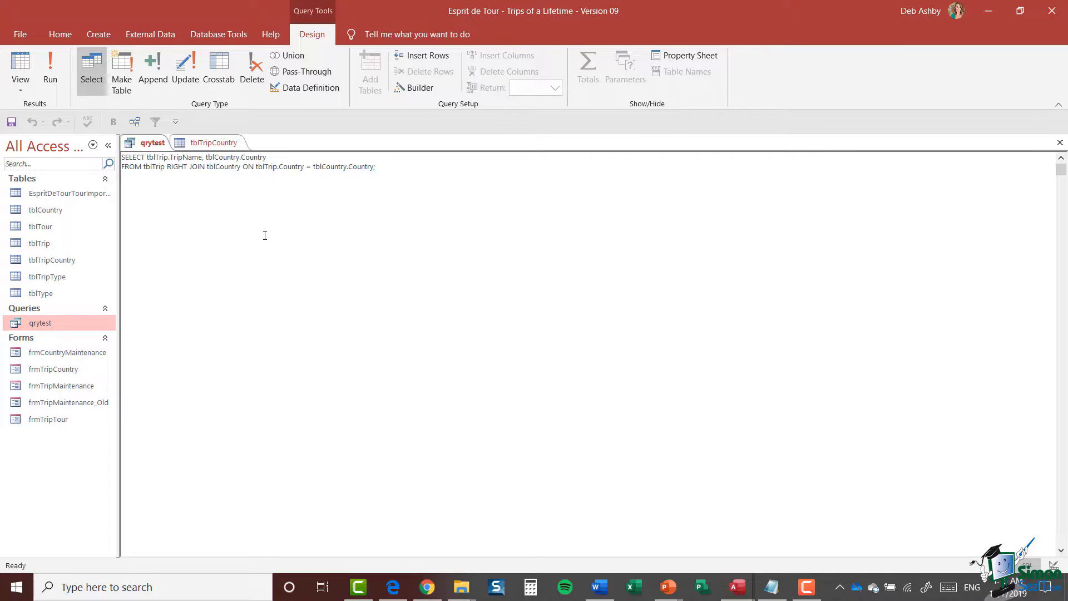